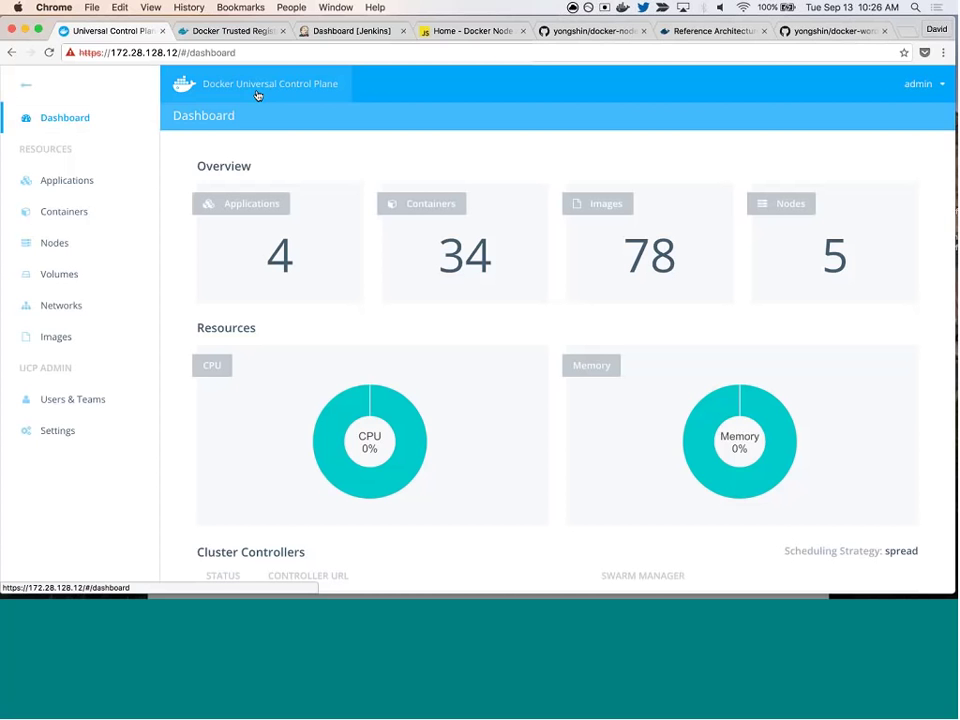
- Open the cluster's nodes list and review each node's status, address, containers and labels
left_click(819, 263)
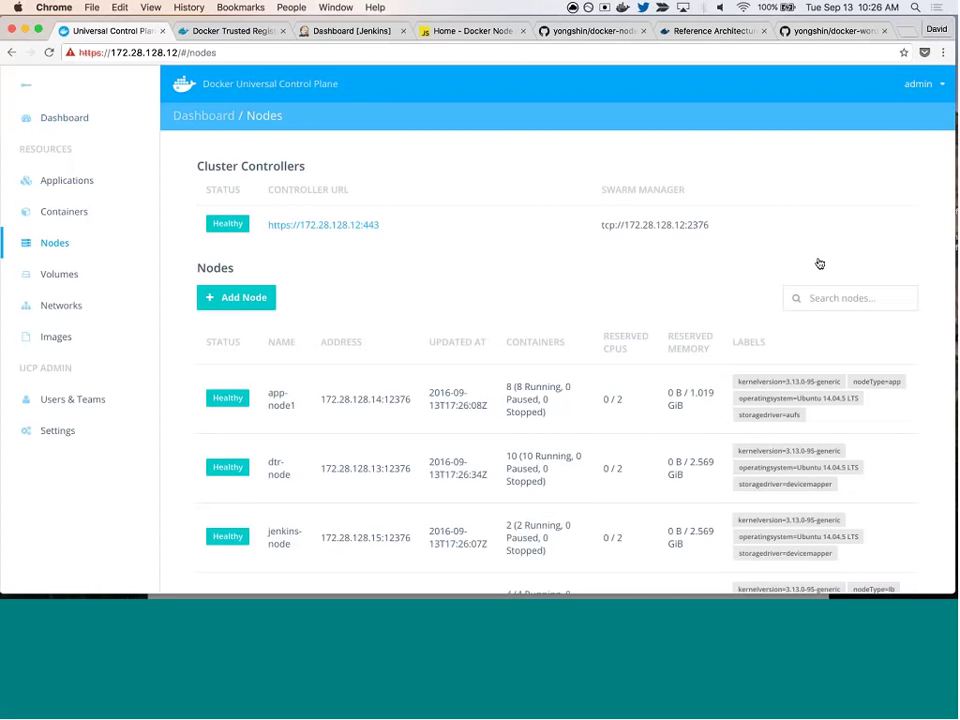
scroll(819, 263, "down", 3)
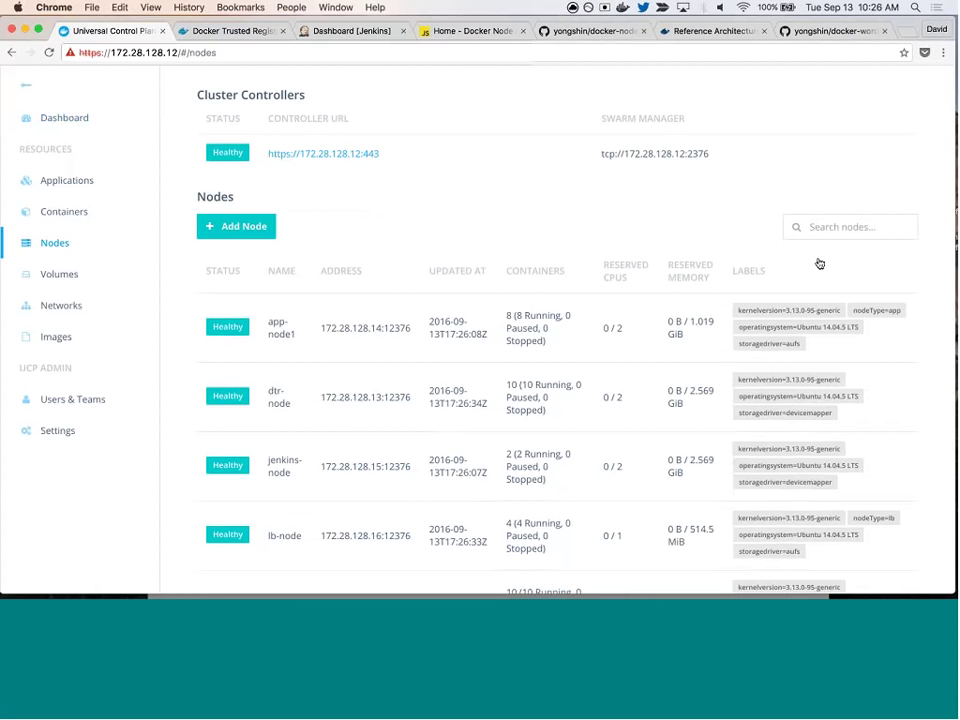
scroll(819, 263, "down", 2)
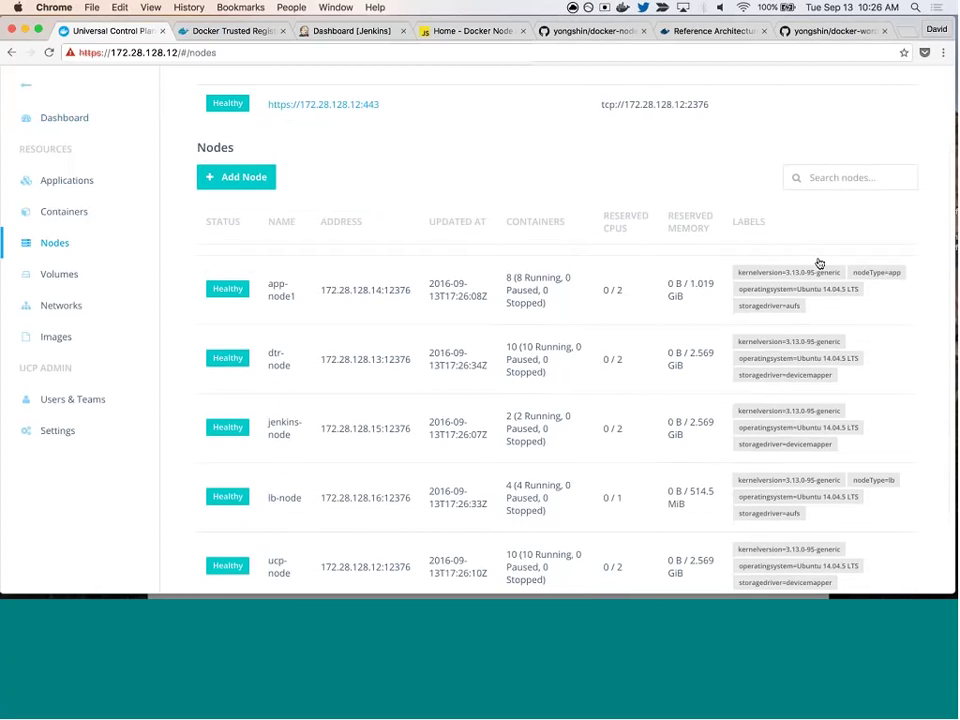
scroll(819, 263, "down", 1)
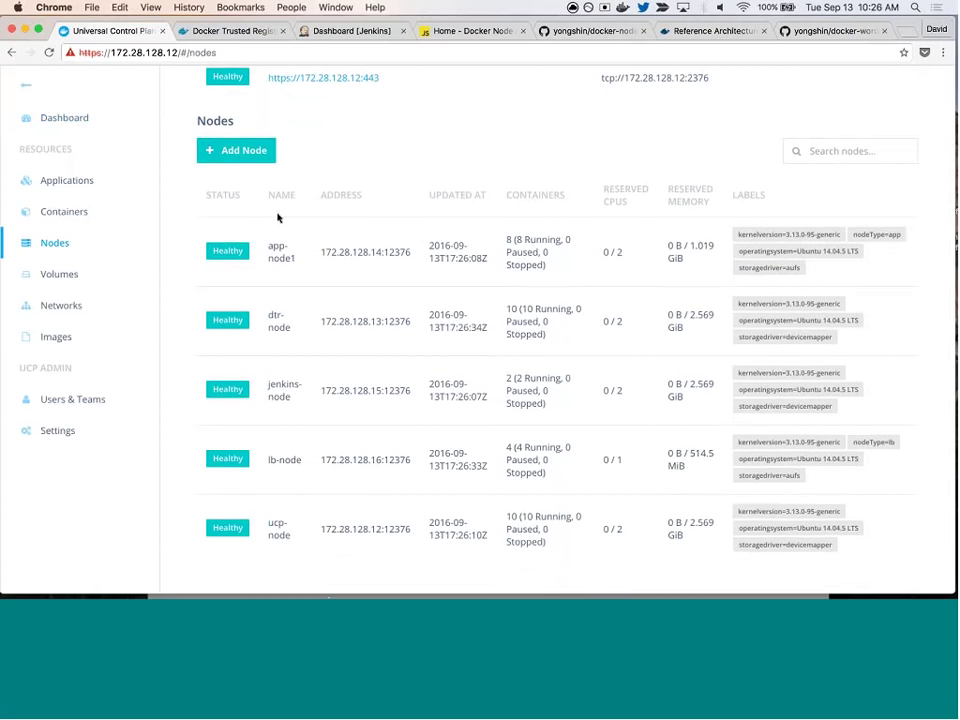
- Examine the UCP join command for adding a node to the cluster and dismiss the Add Node dialog
left_click(235, 157)
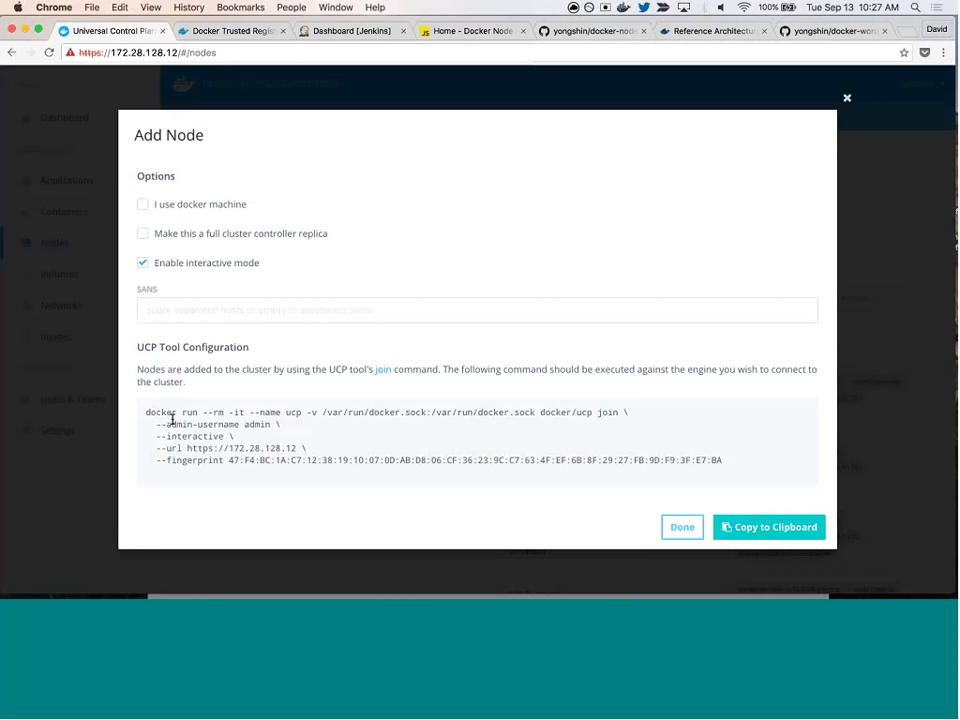
left_click_drag(146, 412, 159, 445)
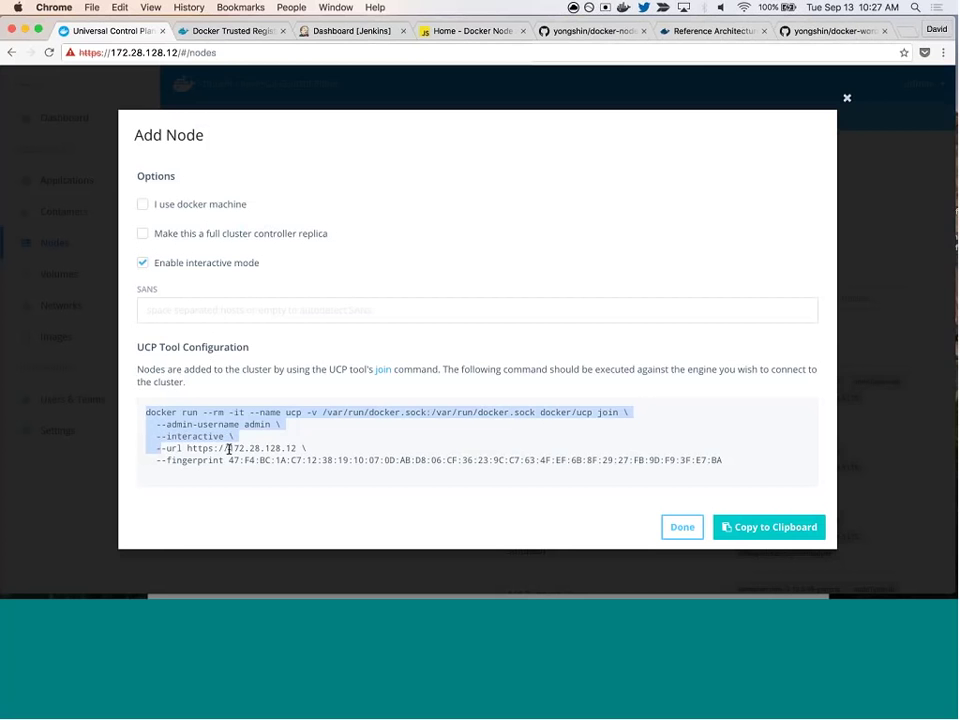
left_click(849, 102)
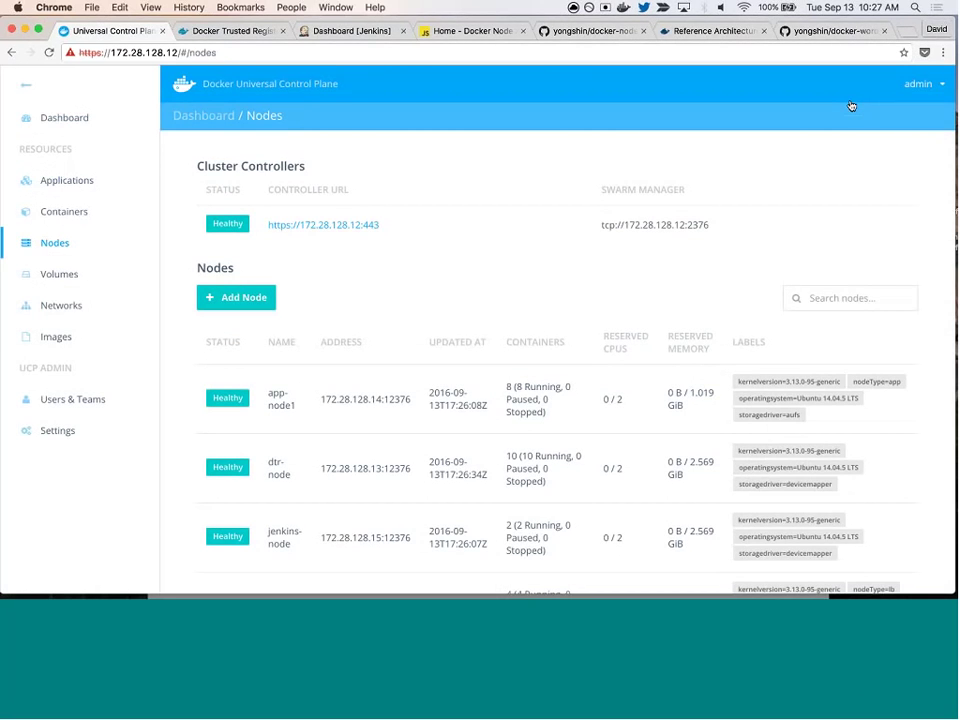
- Start composing a new application in the Applications section and name it wordpress
left_click(124, 194)
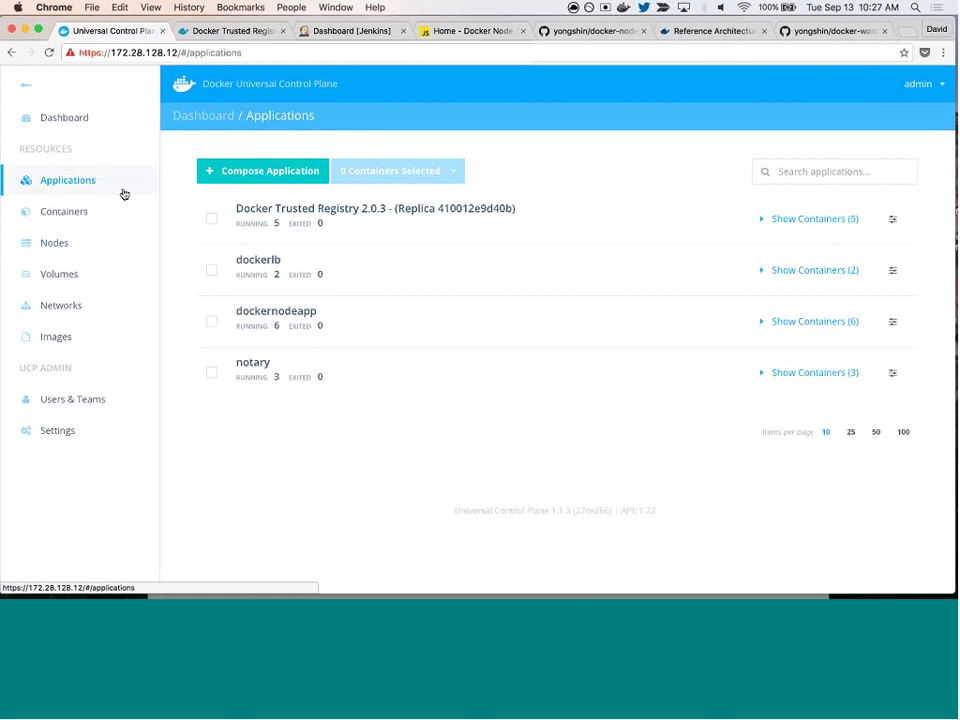
left_click(259, 175)
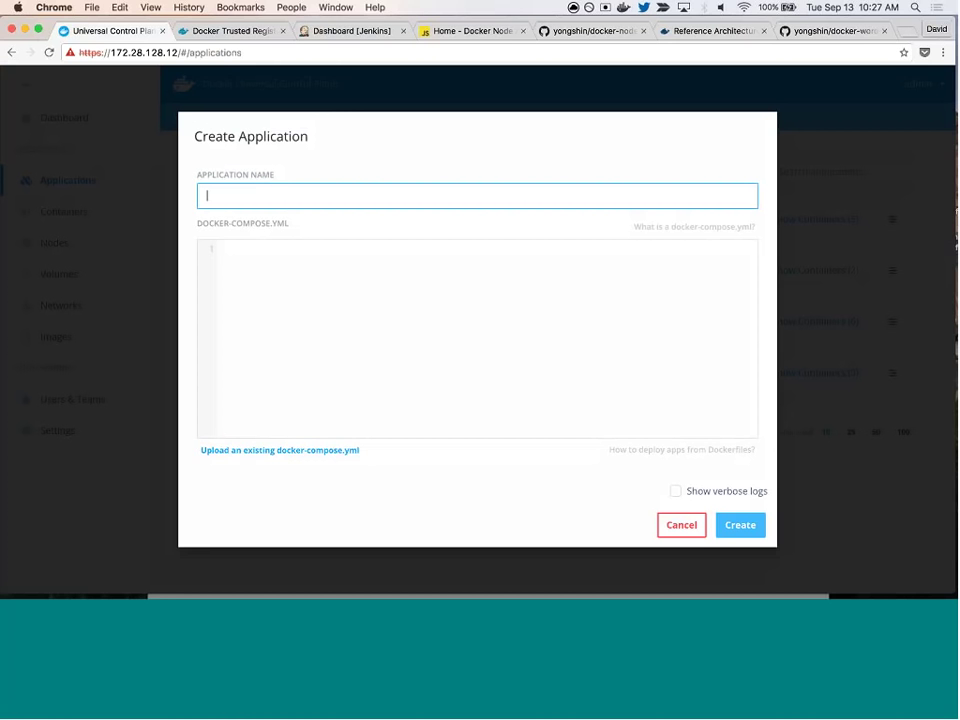
type("wordpress")
- Open docker-compose.yml in the docker-wordpress GitHub repository and copy its full contents
left_click(826, 31)
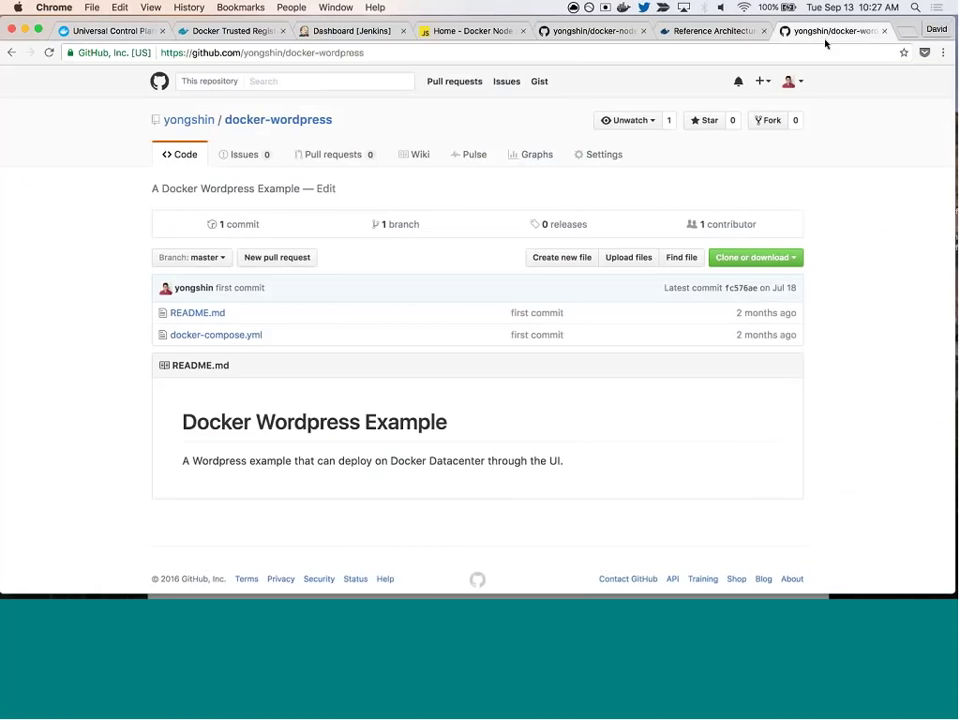
left_click(216, 335)
scroll(285, 430, "down", 5)
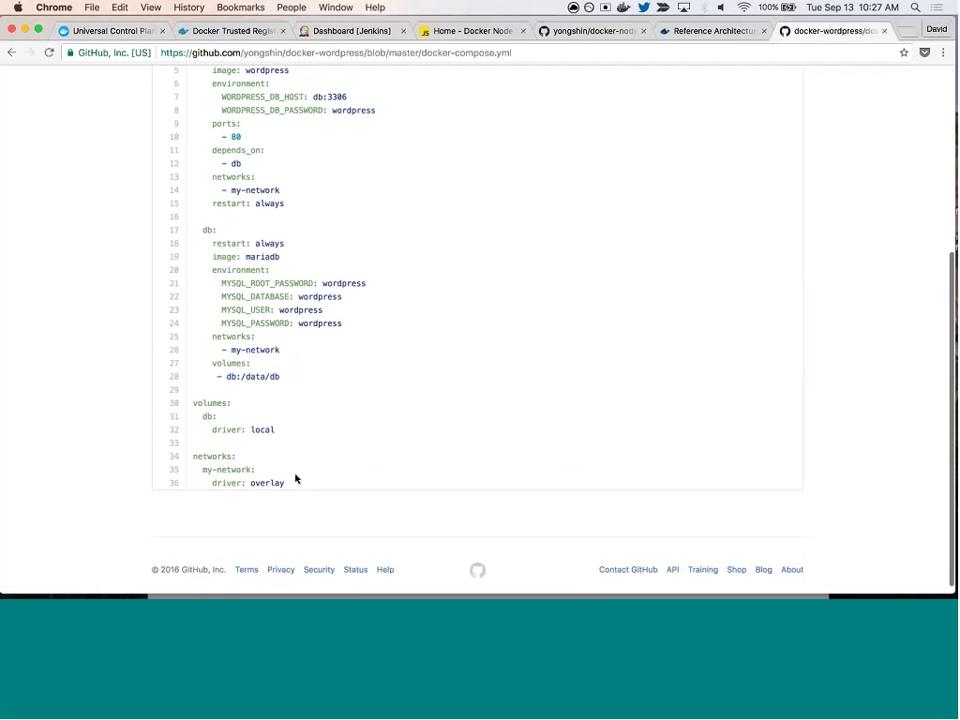
left_click_drag(295, 479, 176, 101)
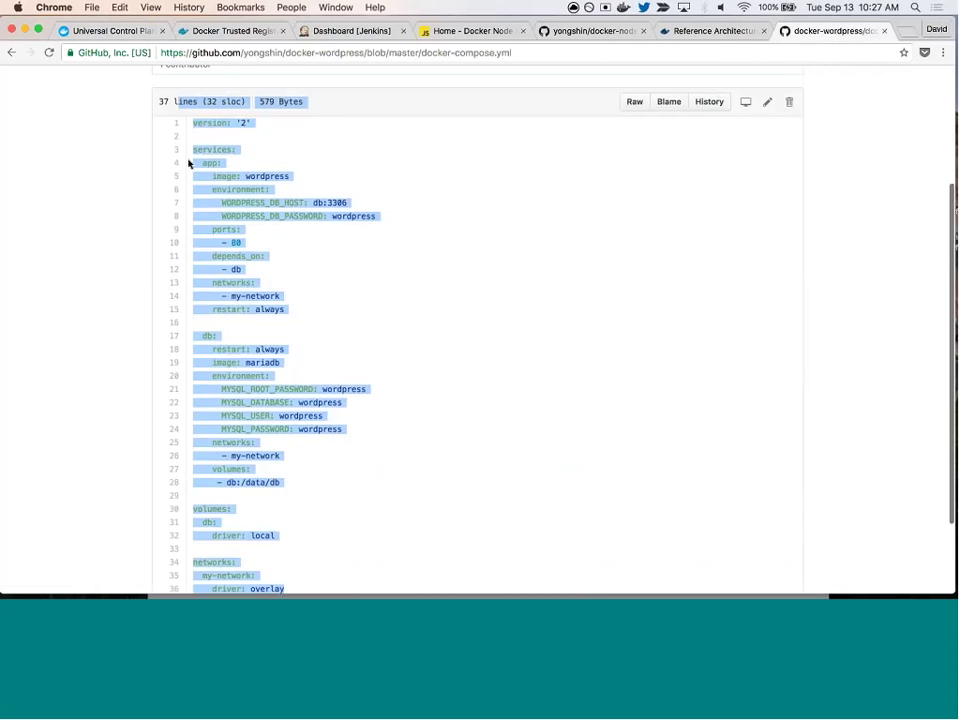
- Paste the copied compose file into the wordpress application's docker-compose.yml definition and create the application
left_click(118, 31)
key("super+v")
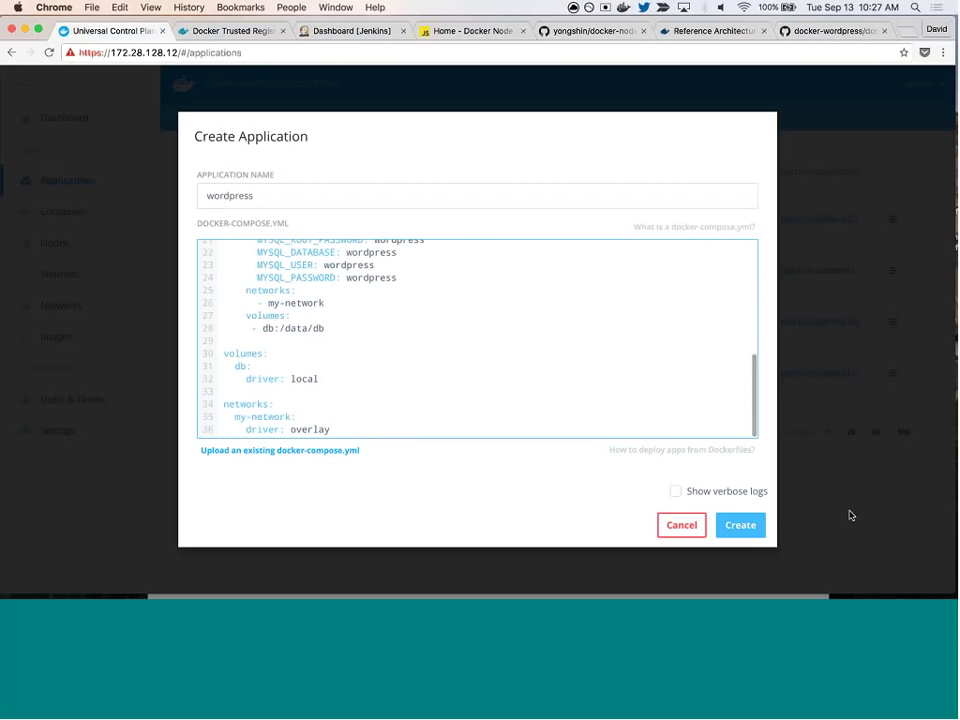
left_click(760, 525)
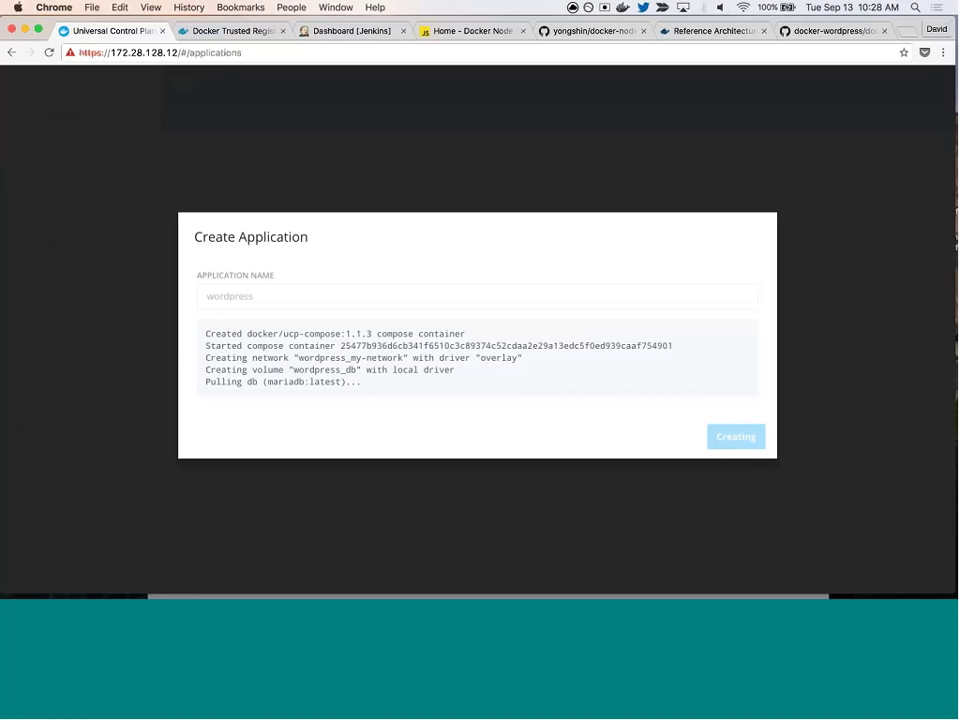
- Switch to Docker Trusted Registry and review its general settings, expanding the domain's TLS settings
left_click(225, 31)
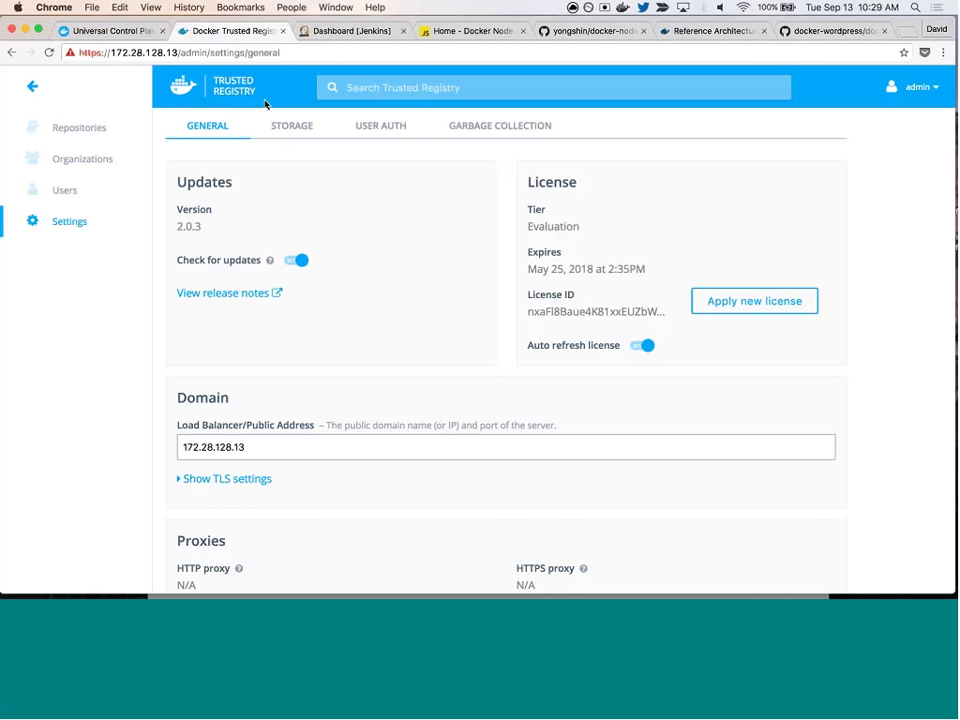
scroll(266, 105, "down", 3)
scroll(266, 105, "down", 3)
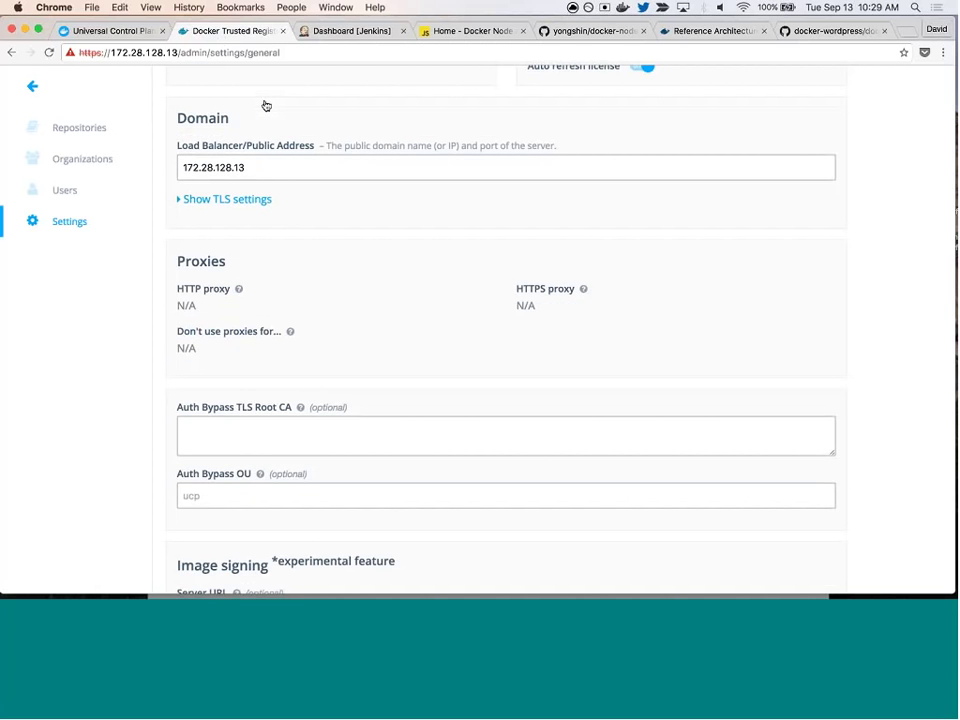
left_click(218, 203)
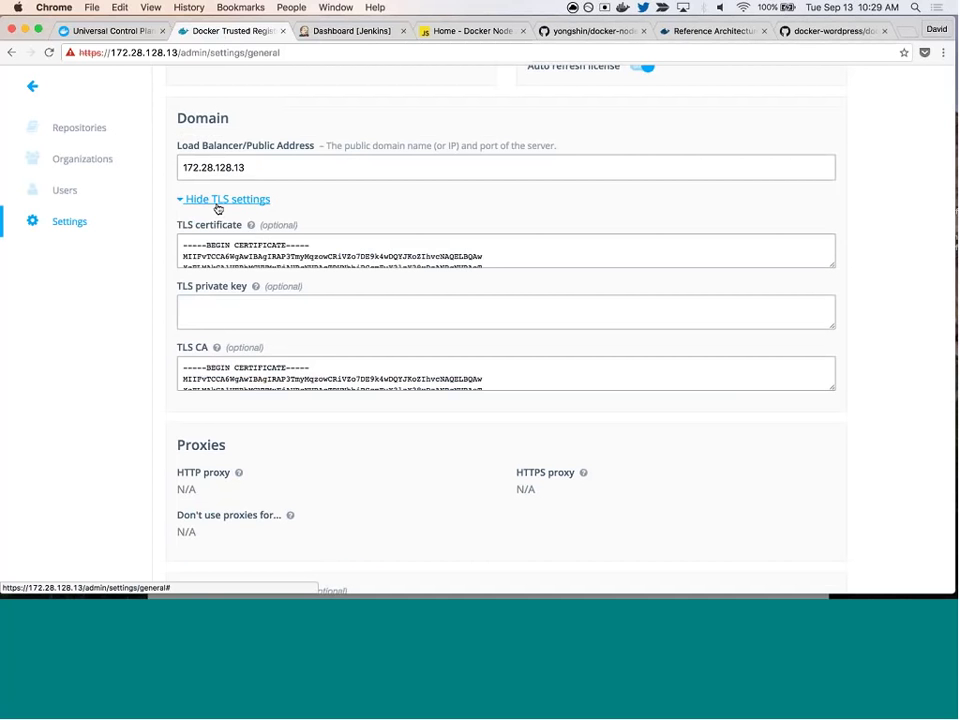
scroll(218, 208, "down", 1)
scroll(218, 212, "down", 5)
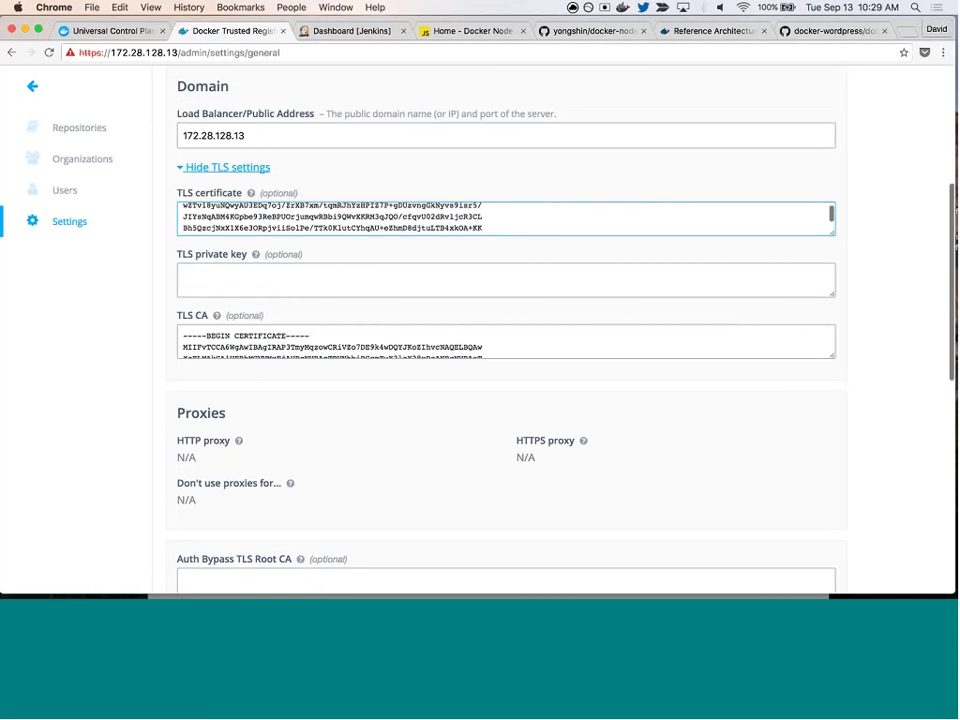
- Examine the registry's proxy, auth bypass and image signing settings
scroll(150, 332, "down", 10)
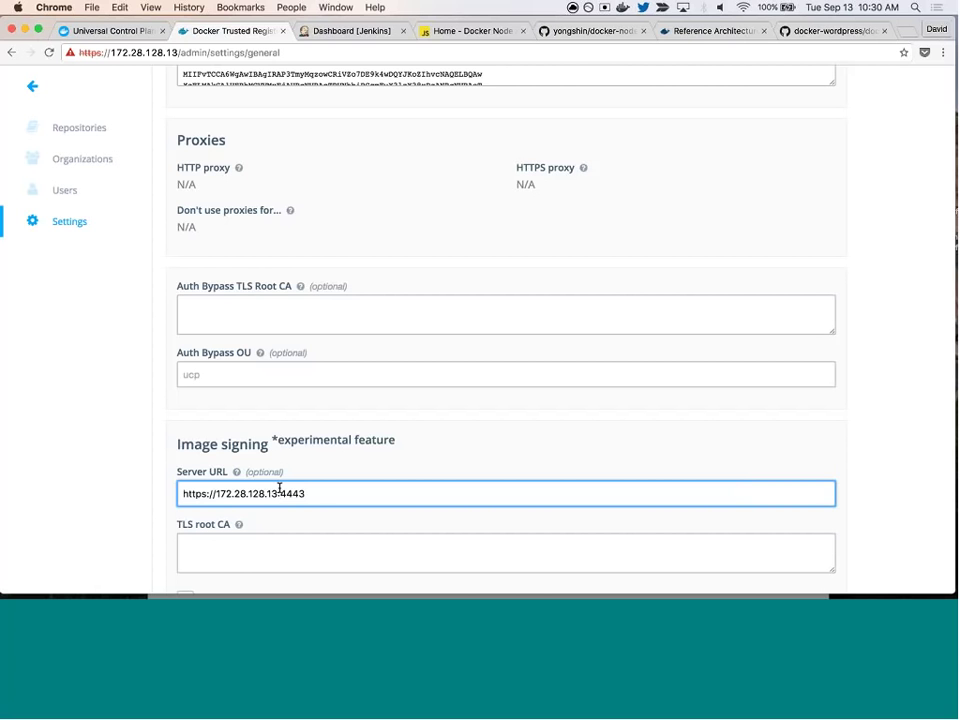
scroll(279, 488, "down", 3)
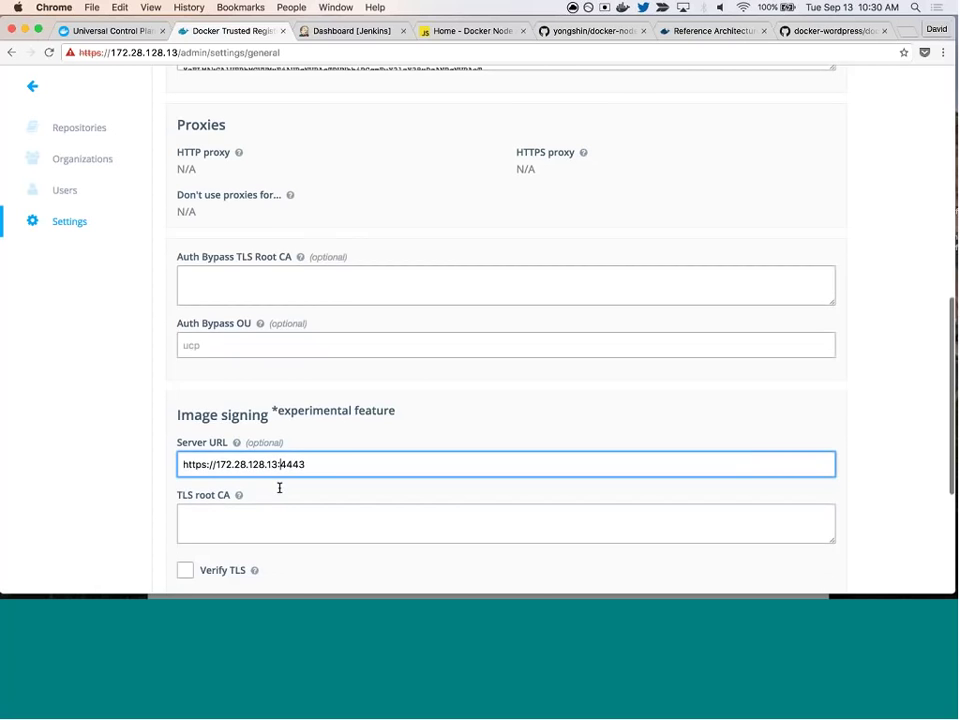
scroll(279, 488, "down", 1)
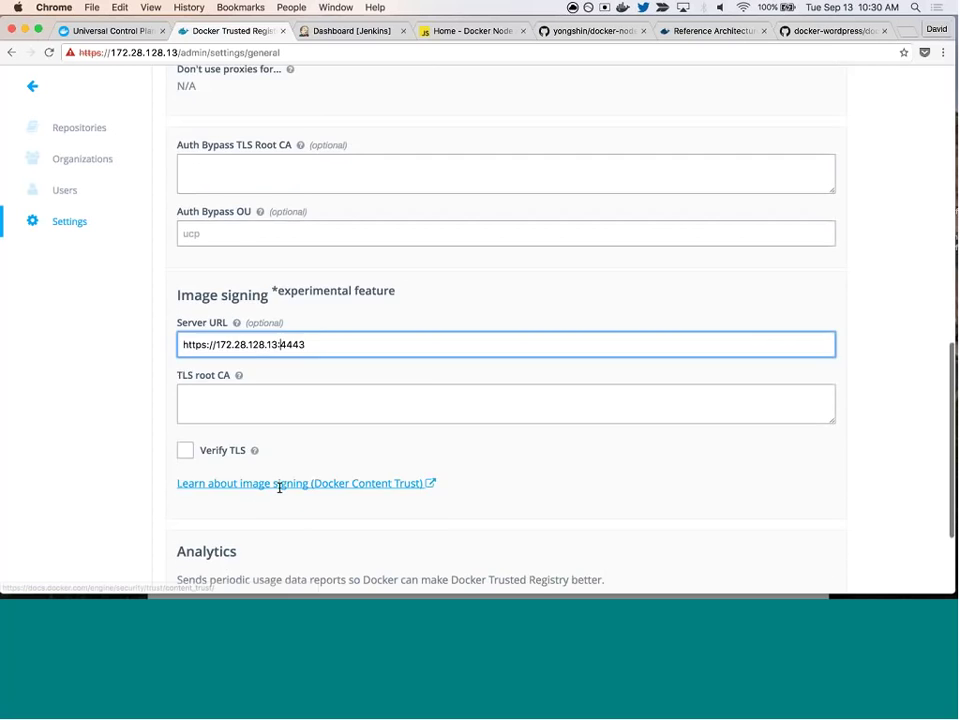
scroll(279, 488, "up", 4)
scroll(279, 488, "up", 7)
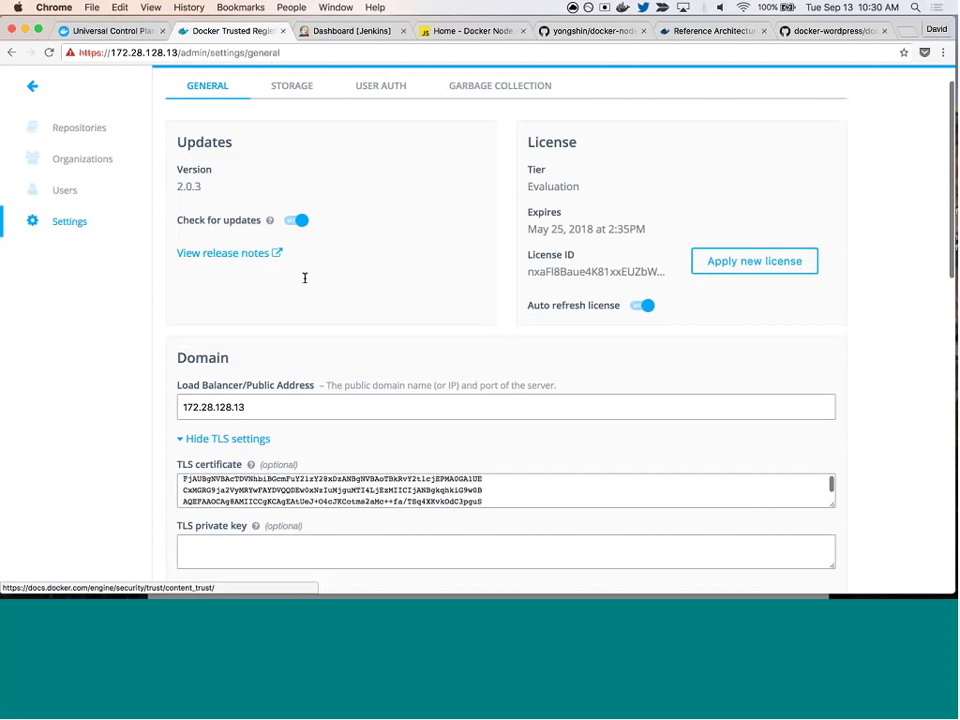
- Review the registry's storage backend, user authentication and garbage collection settings
left_click(292, 85)
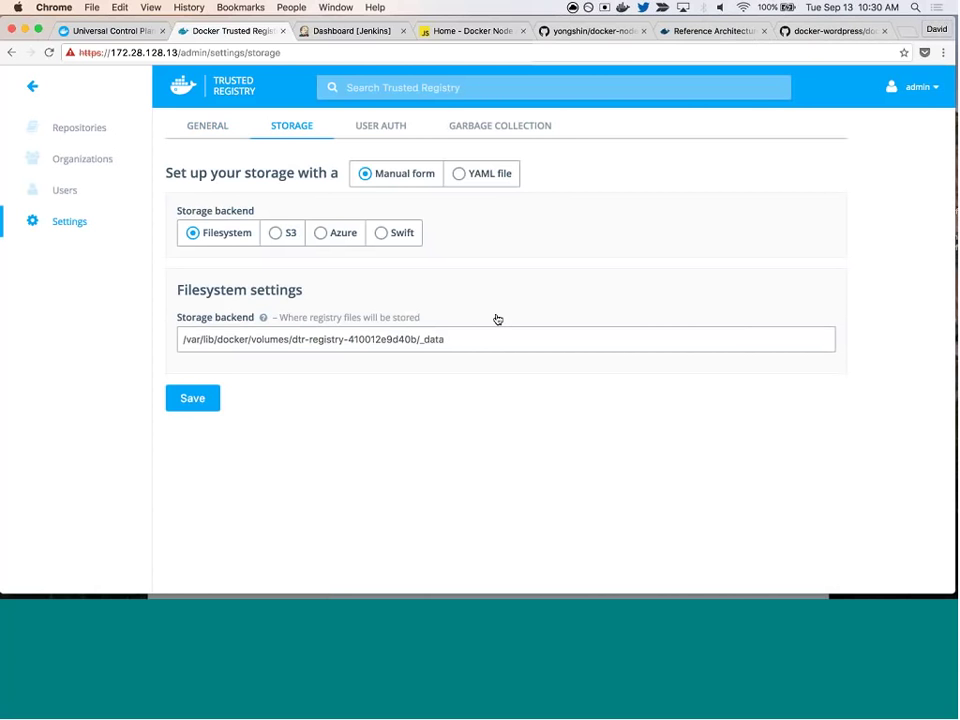
left_click(346, 124)
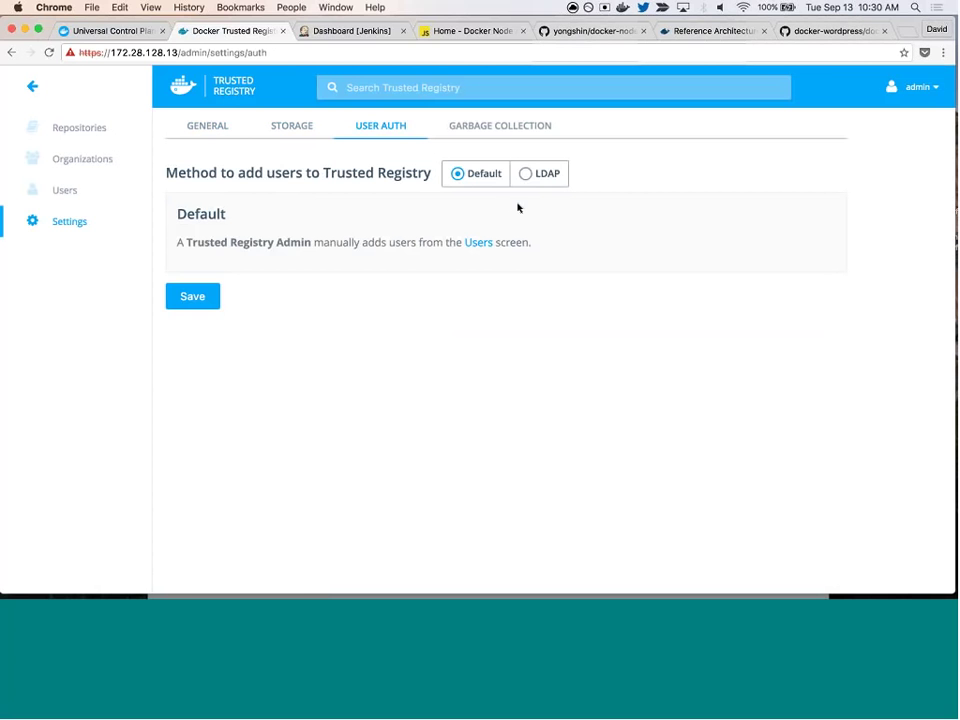
left_click(514, 131)
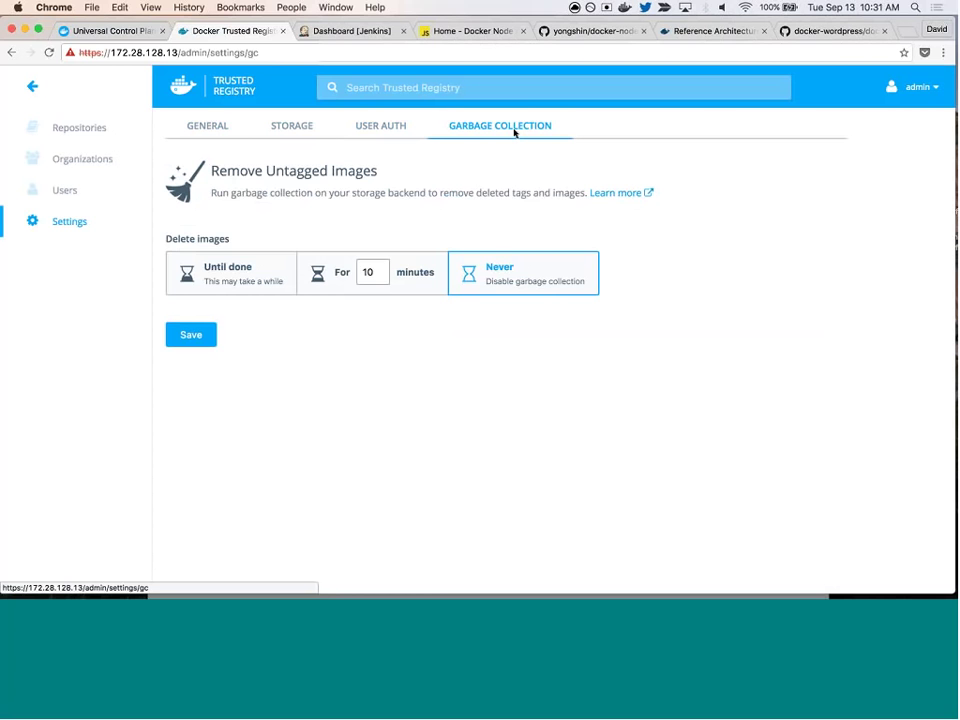
- Look over the engineering/busybox repository and the engineering organization's members and repositories
left_click(63, 135)
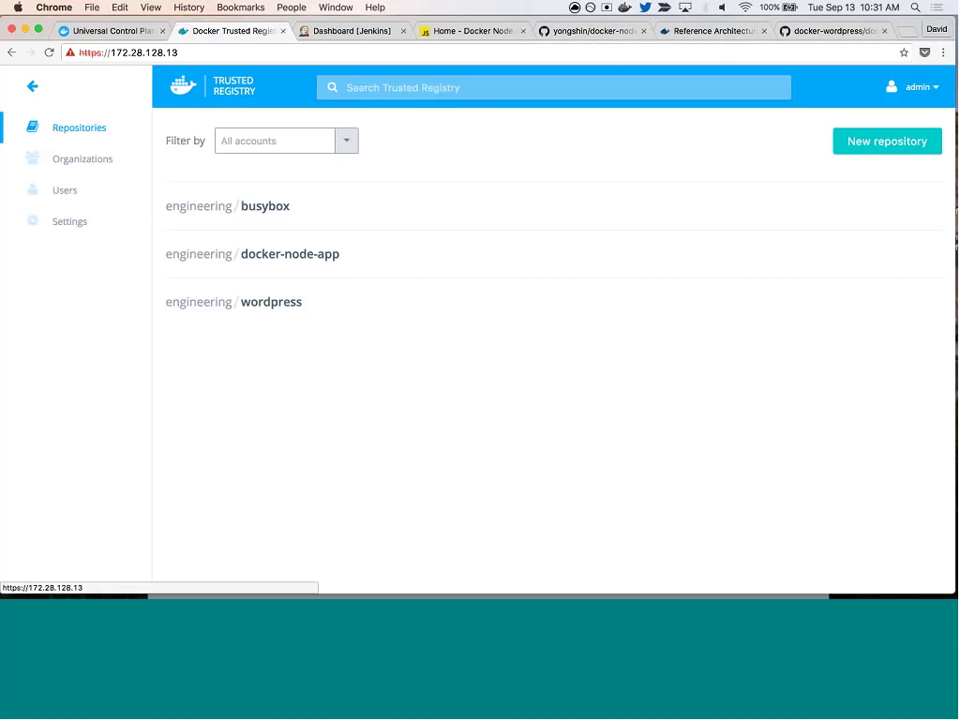
left_click(266, 210)
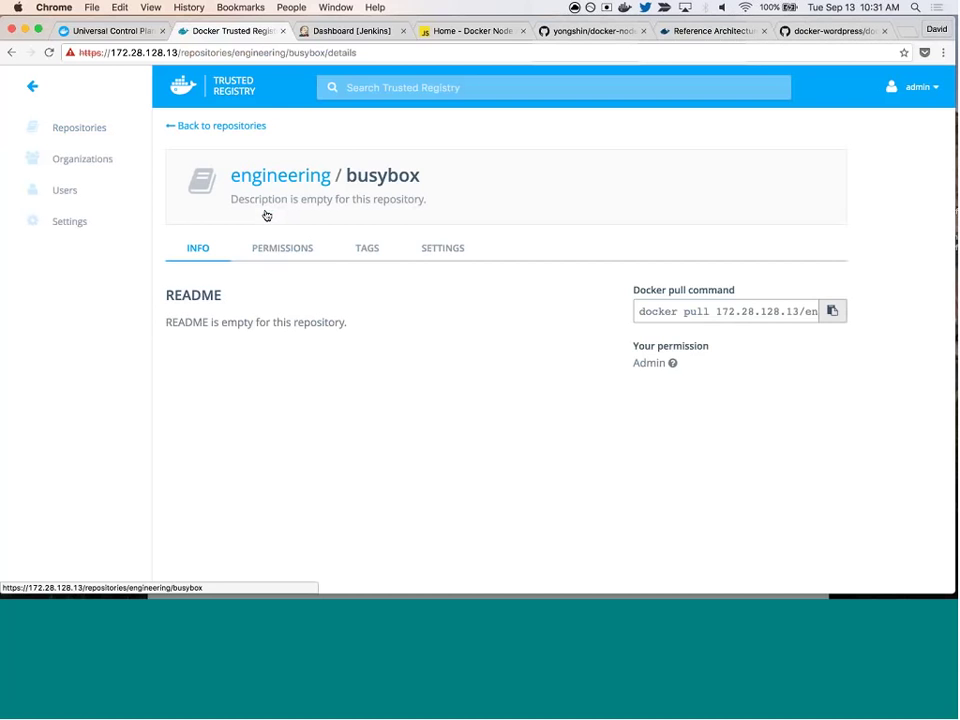
left_click(245, 177)
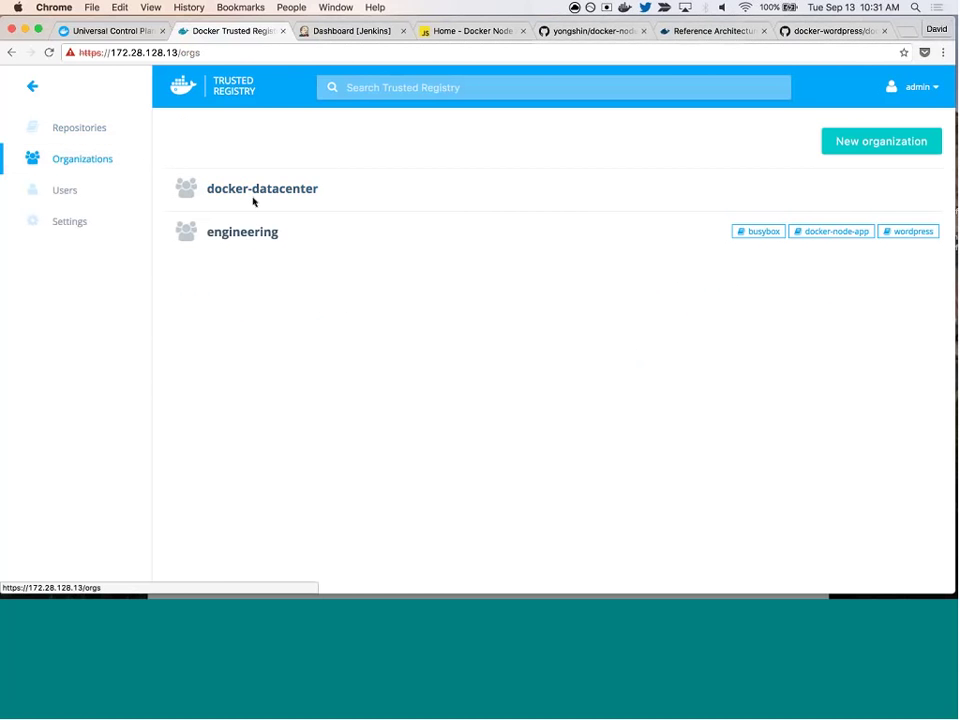
left_click(253, 232)
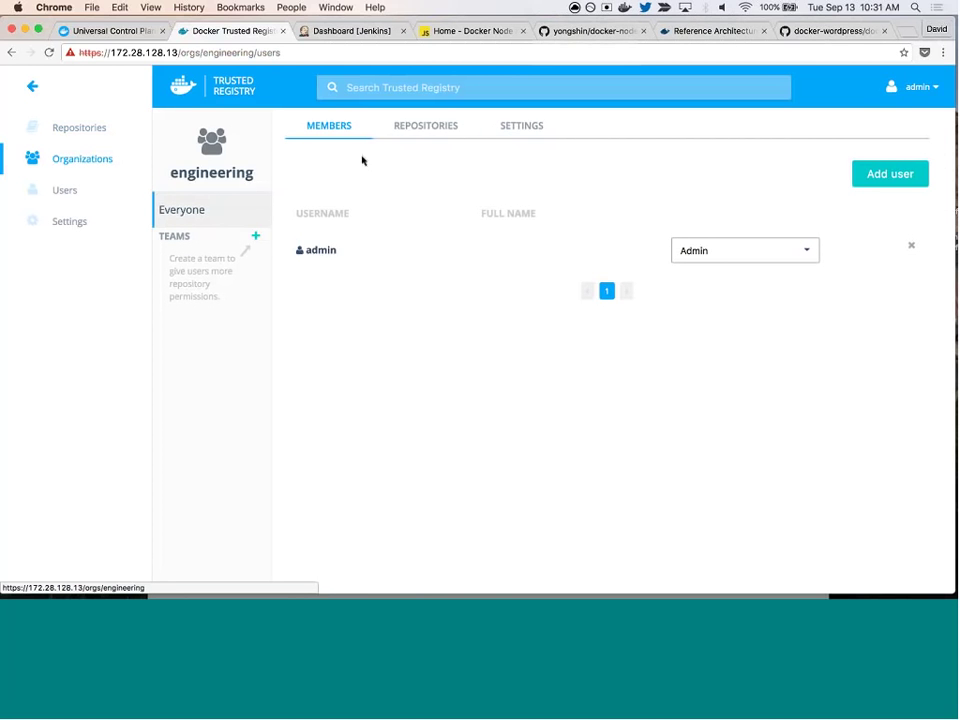
left_click(403, 128)
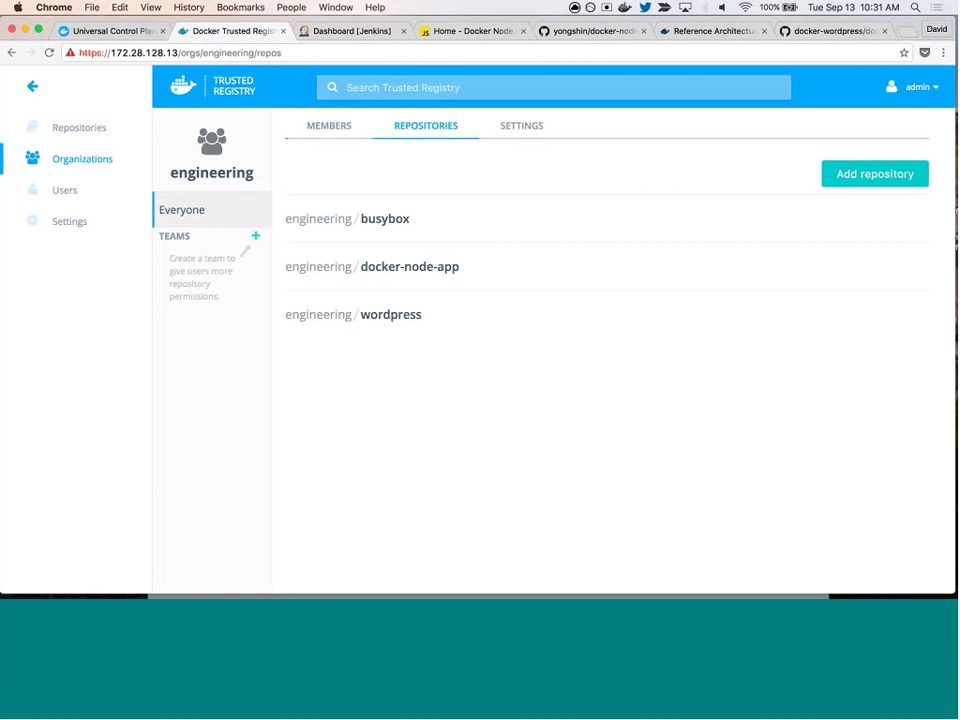
- Return to Universal Control Plane, close the finished wordpress creation dialog and expand the wordpress application's containers
left_click(130, 31)
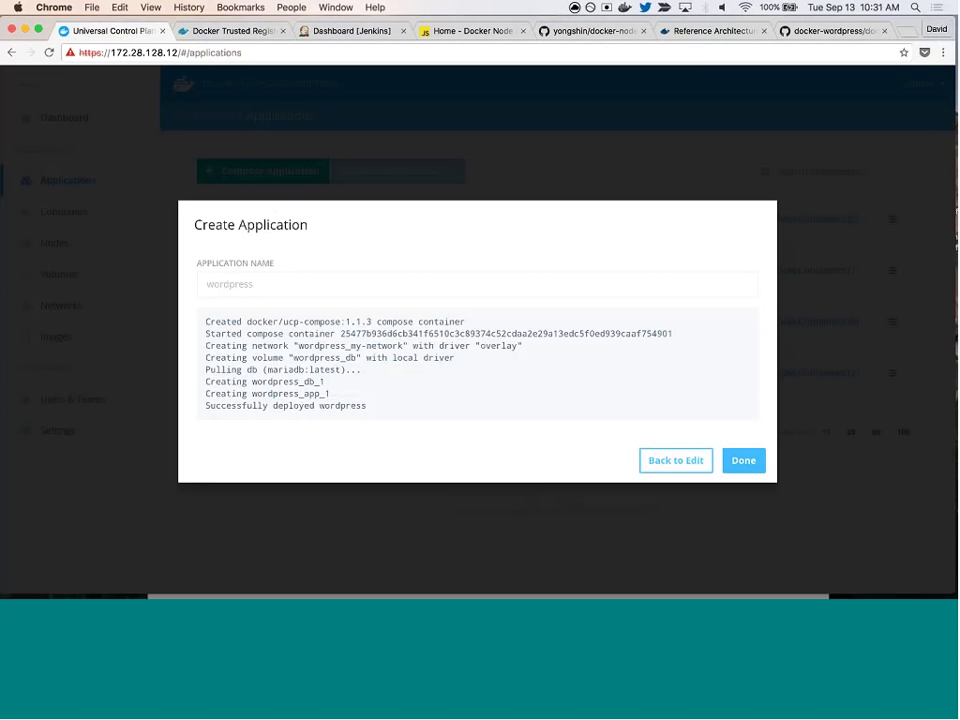
left_click(744, 460)
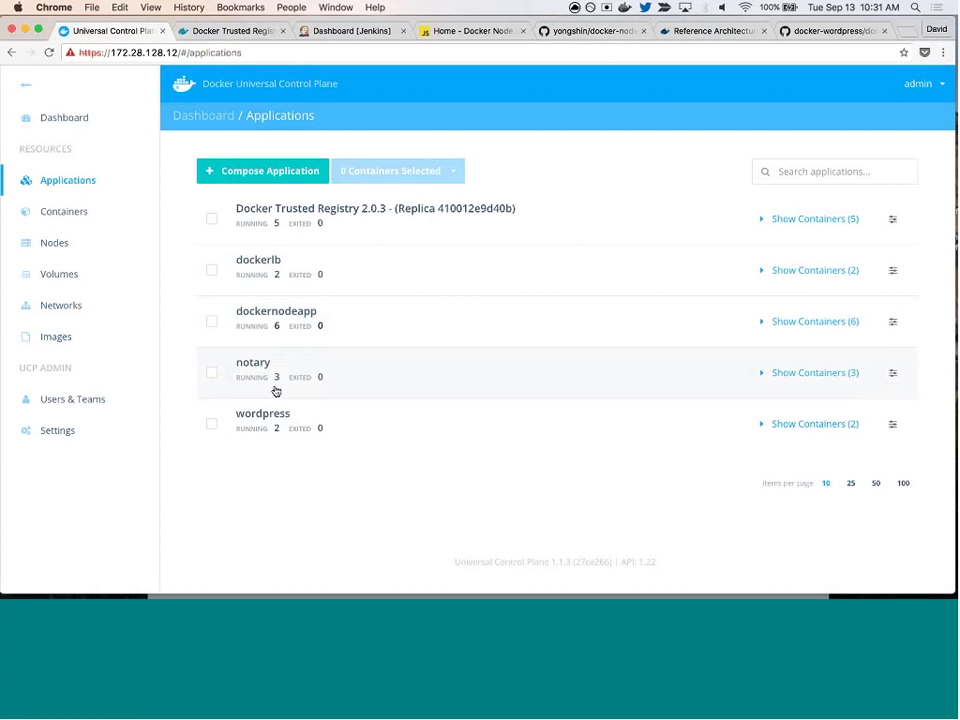
left_click(261, 422)
scroll(262, 426, "down", 2)
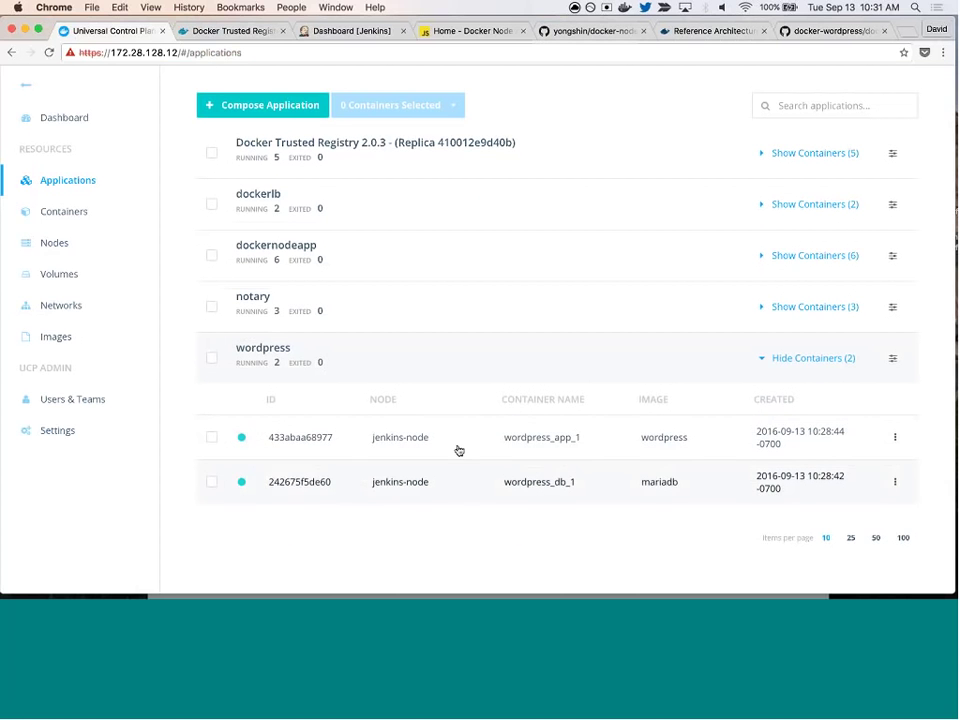
- Open the wordpress_app_1 container's details and examine its status, configuration and entrypoint
left_click(396, 449)
scroll(384, 363, "down", 2)
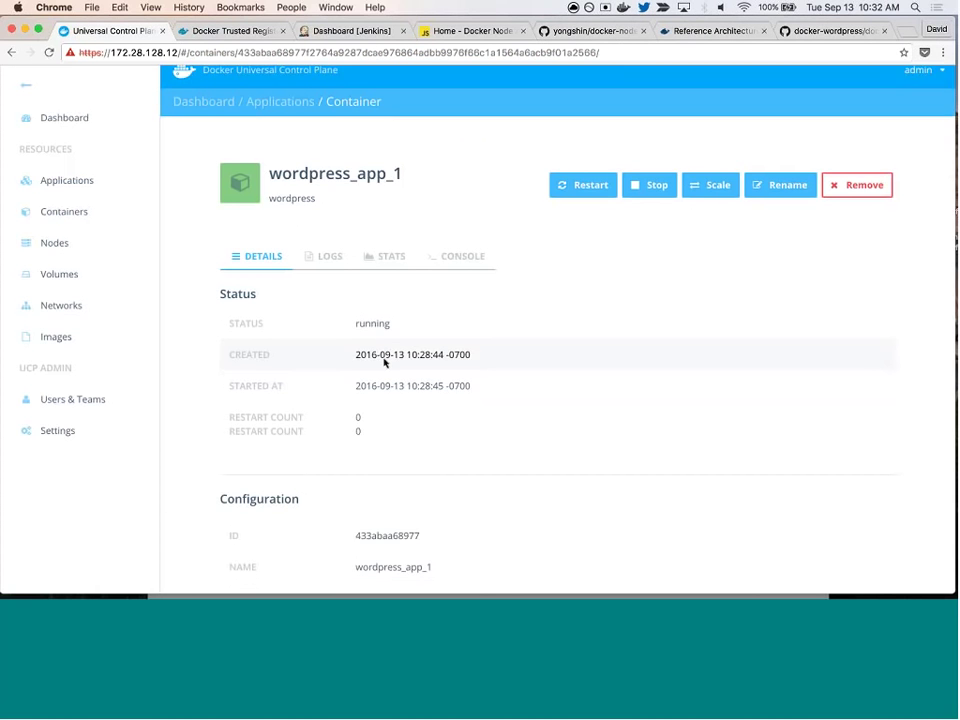
scroll(384, 363, "down", 2)
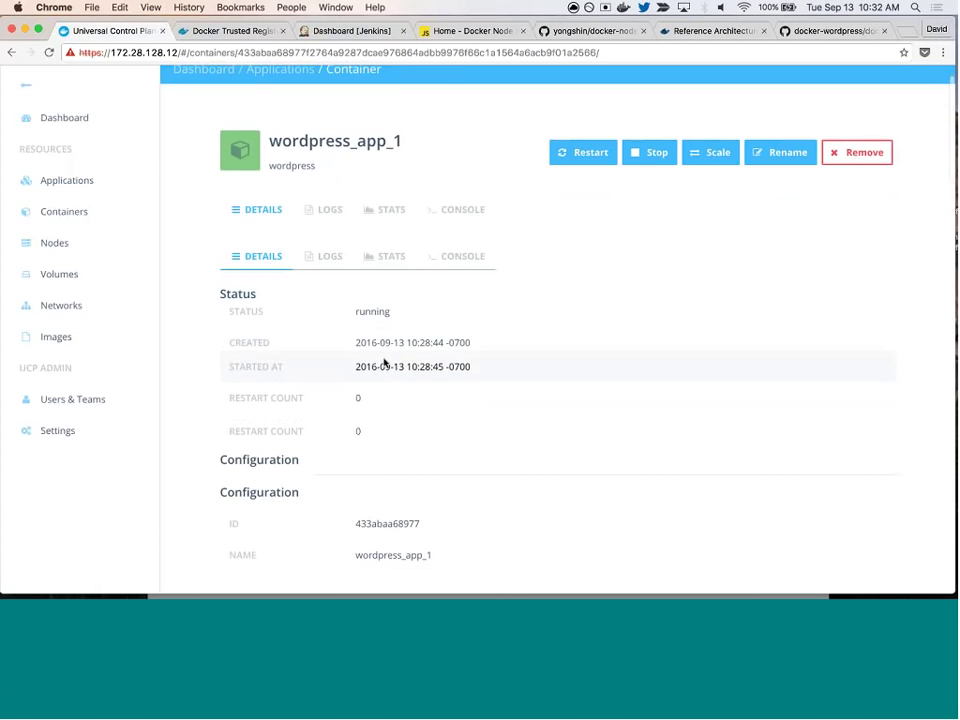
scroll(384, 363, "down", 5)
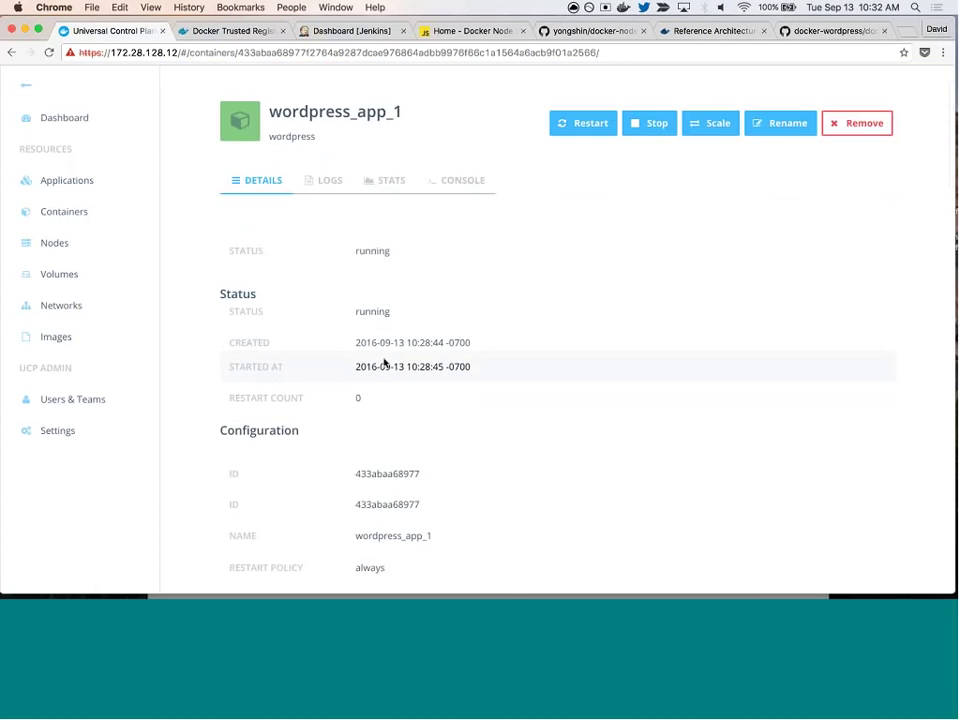
scroll(384, 363, "down", 5)
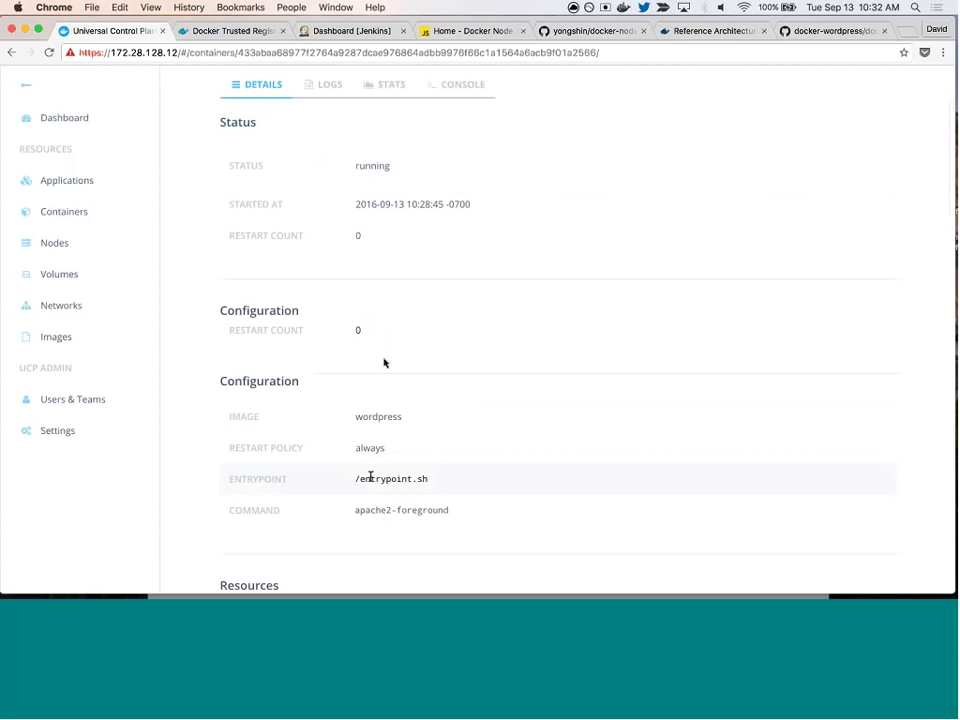
left_click_drag(370, 478, 429, 482)
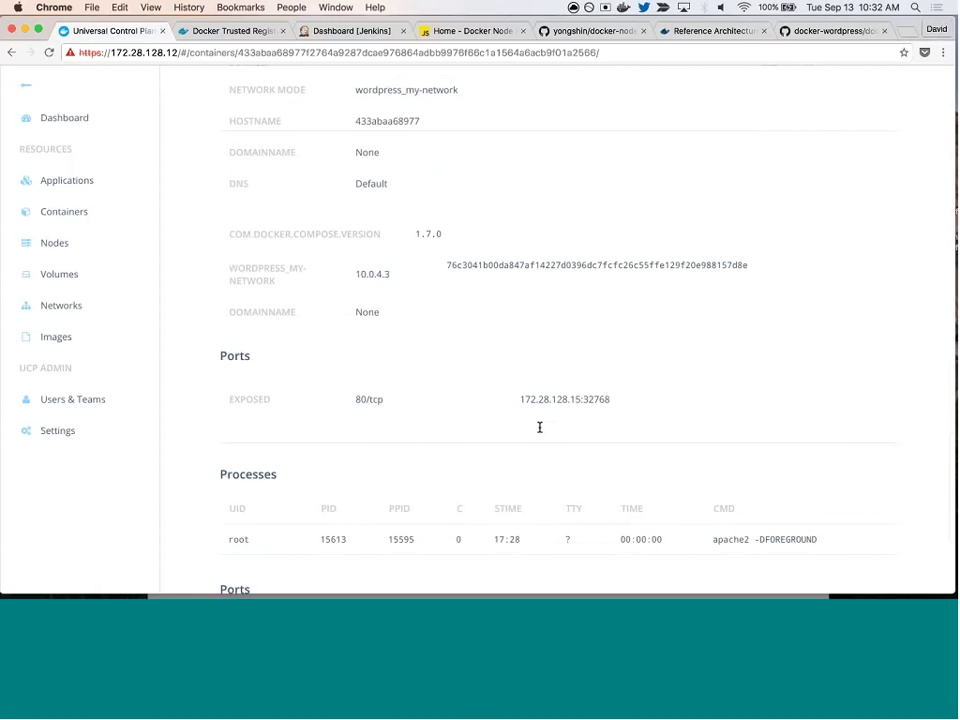
- Visit the WordPress site at the container's exposed address 172.28.128.15:32768, close it and view the wordpress_app_1 container's logs
triple_click(555, 402)
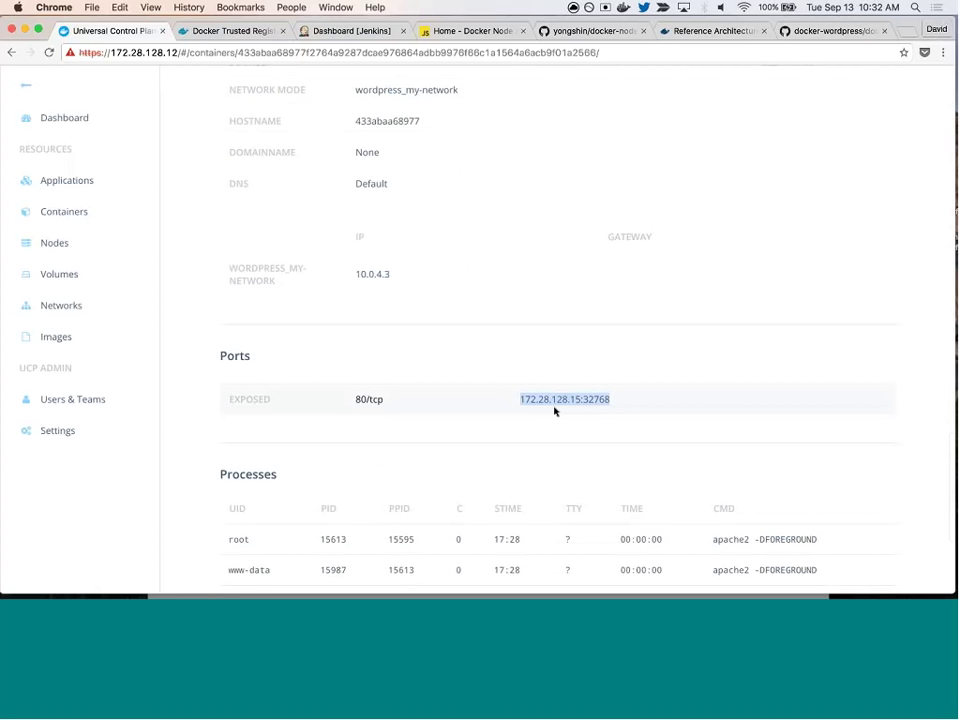
right_click(558, 399)
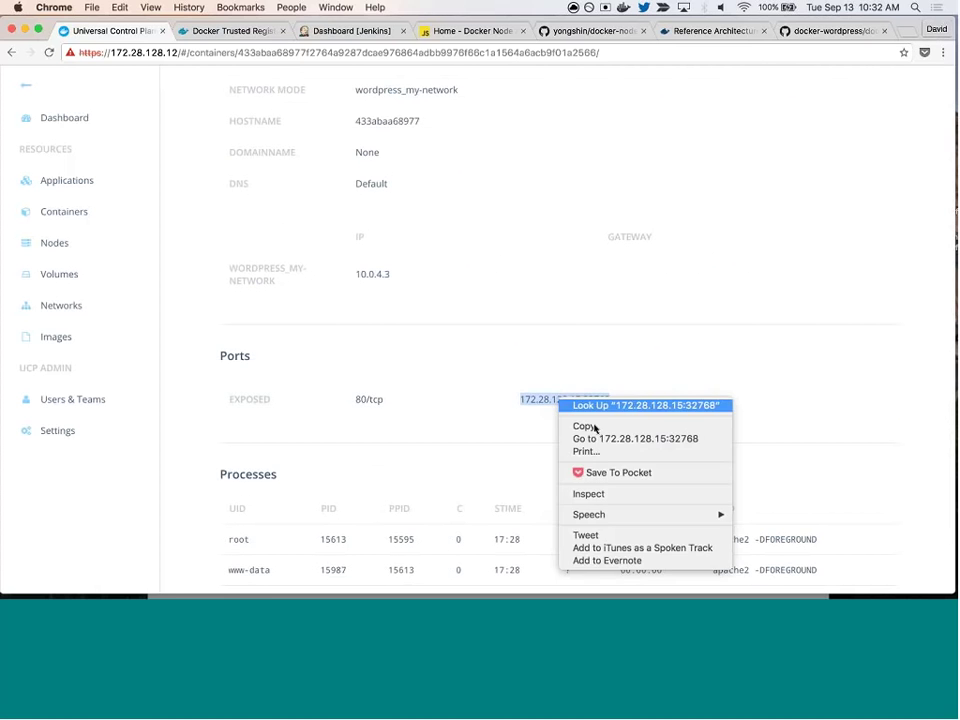
left_click(600, 439)
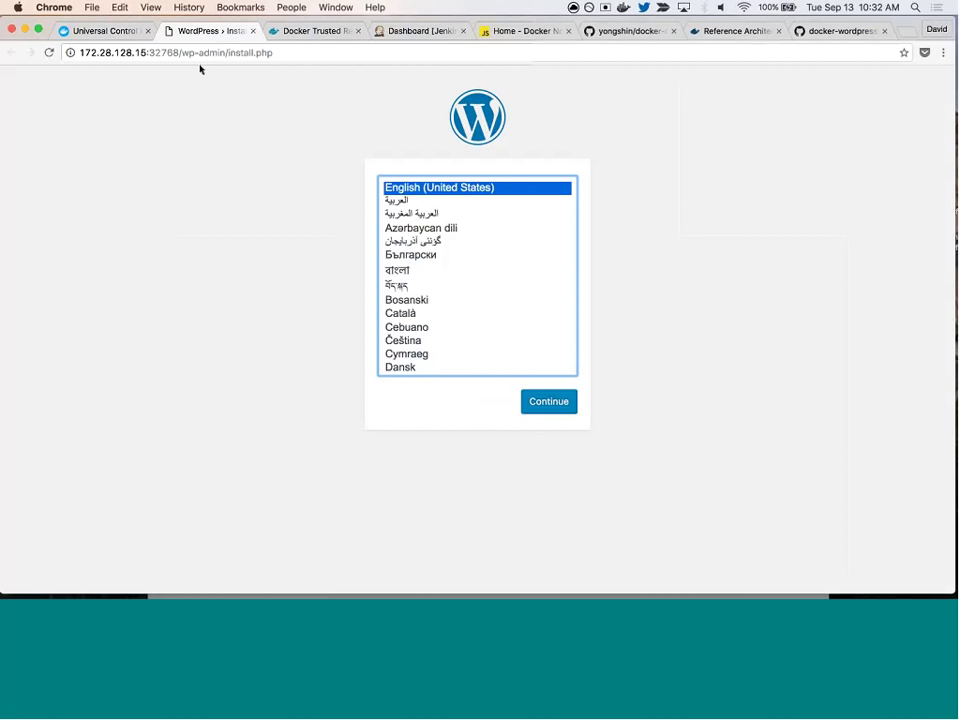
left_click(253, 31)
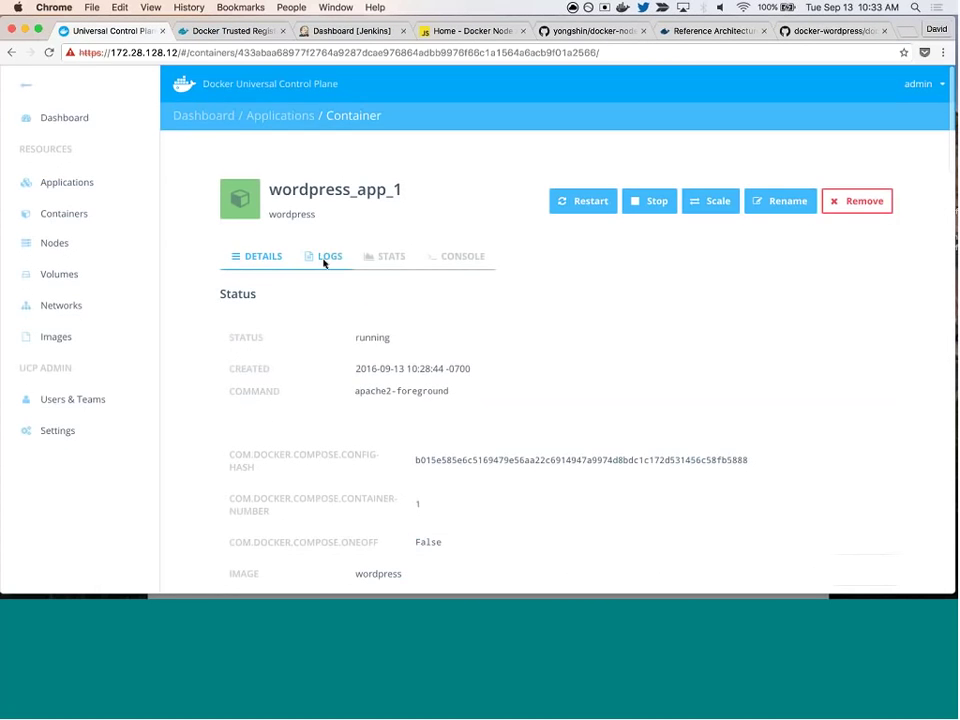
left_click(324, 262)
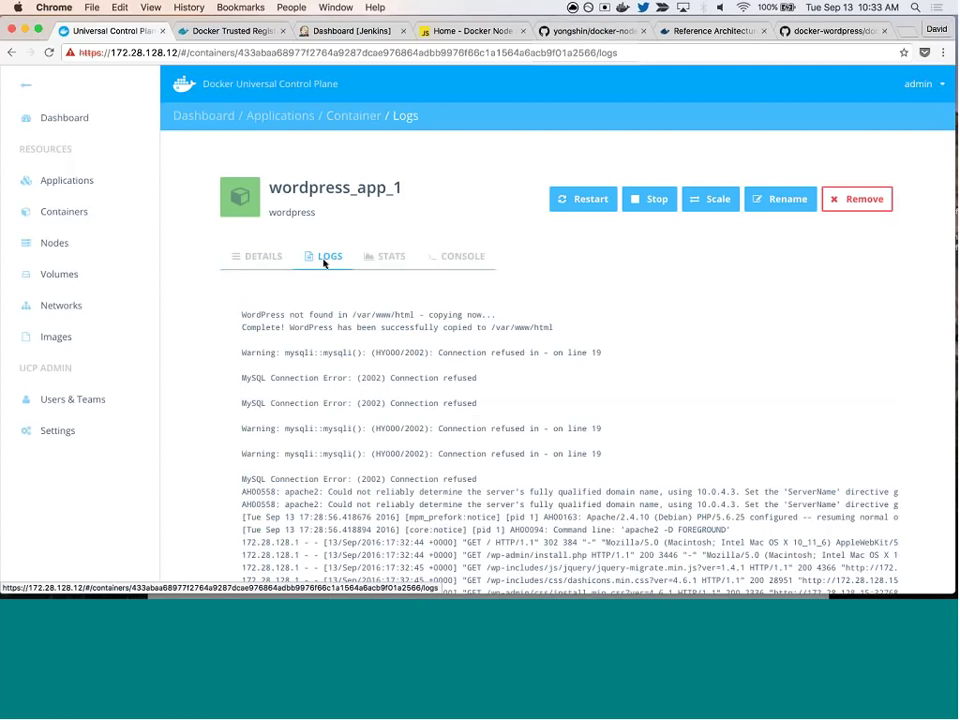
- Return to the UCP dashboard and switch to the Reference Architecture article on service discovery and load balancing
left_click(79, 120)
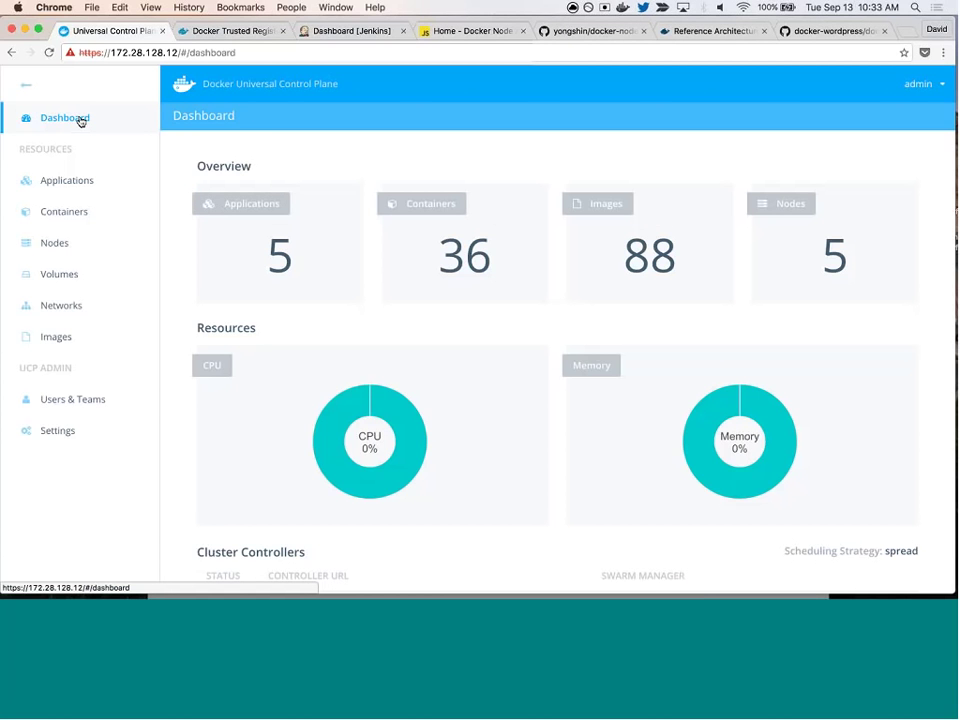
left_click(716, 37)
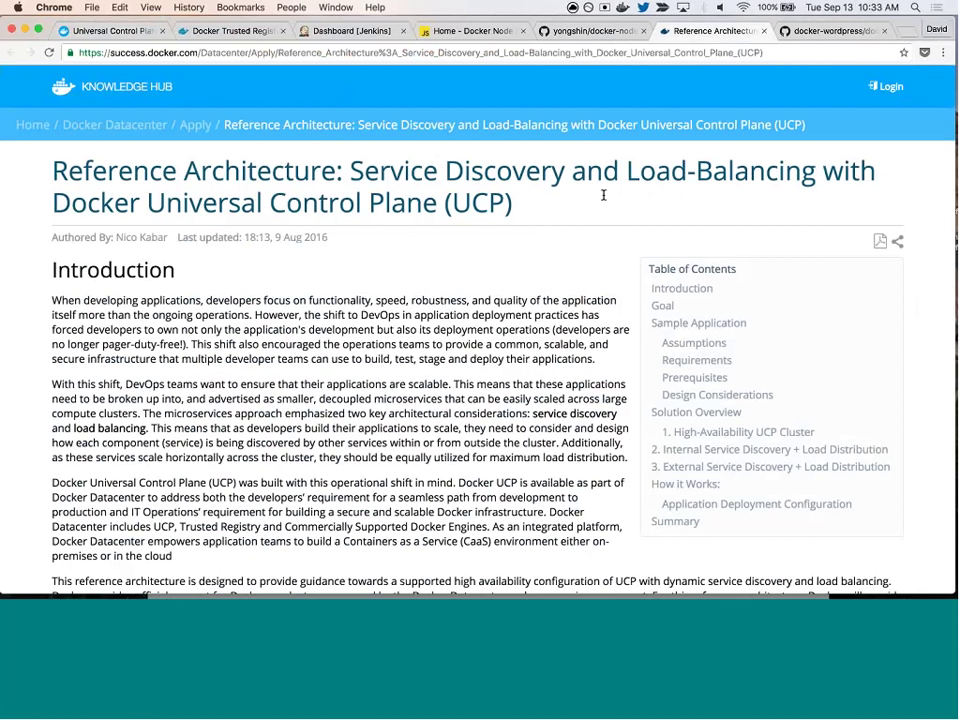